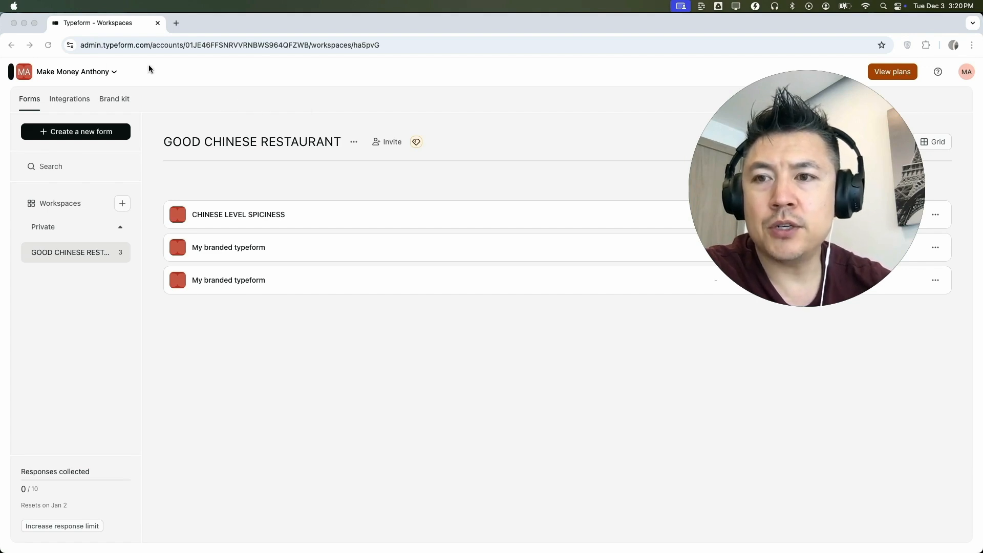
Step: Create a new form in the GOOD CHINESE RESTAURANT workspace, using the AI builder for all forms
click(33, 105)
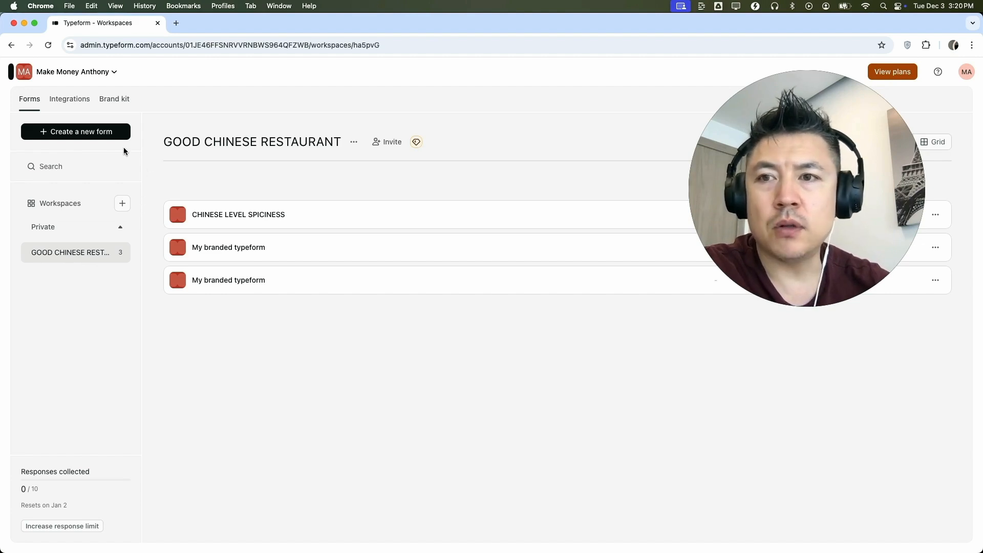
click(101, 136)
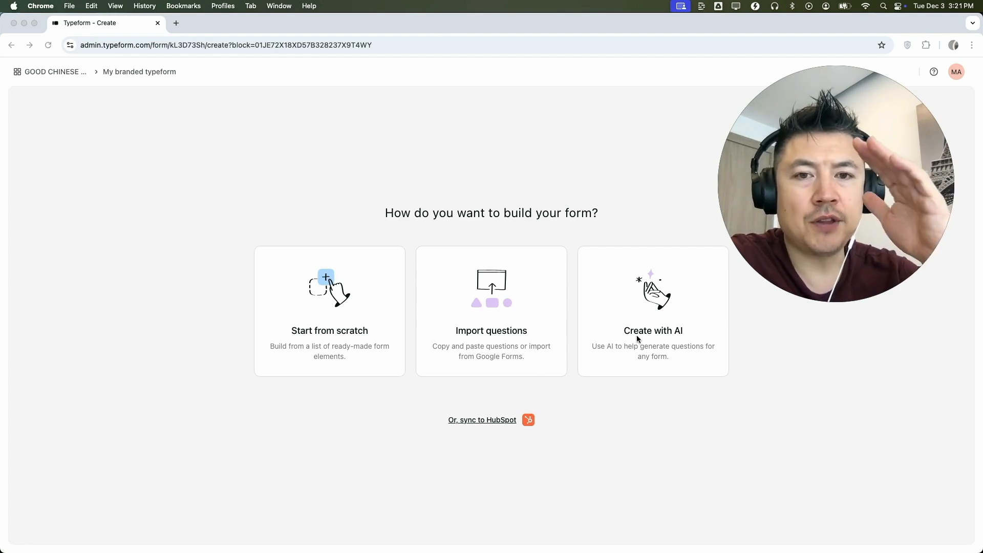
click(591, 331)
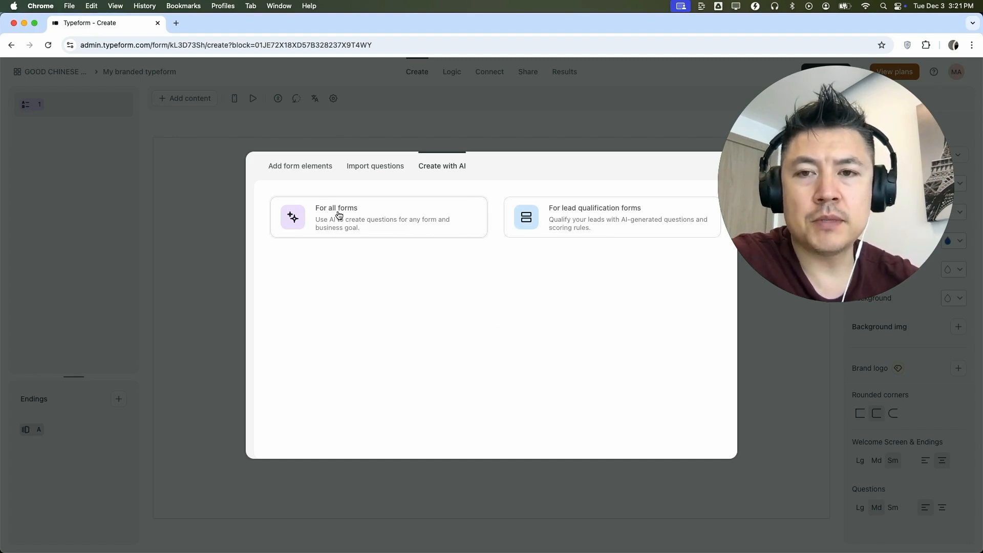
click(323, 218)
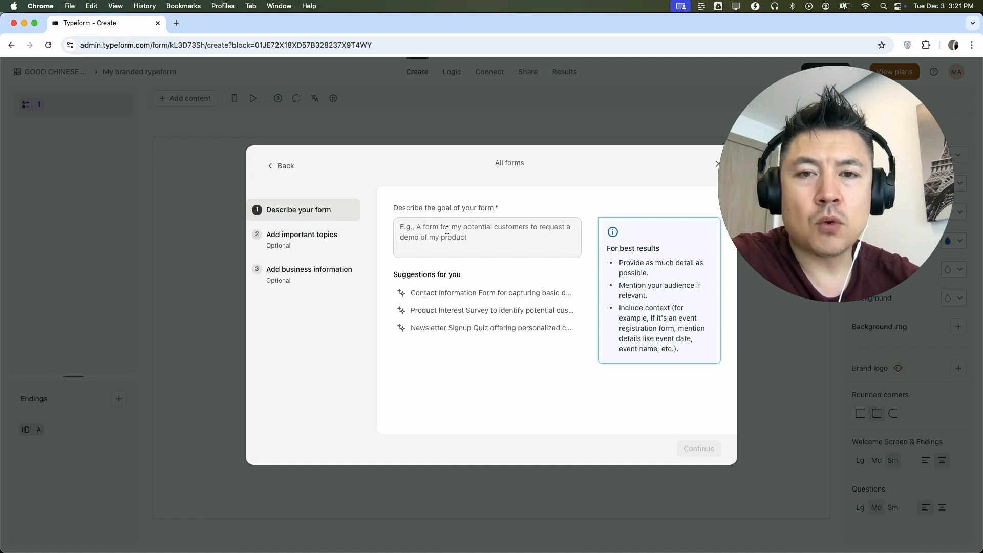
Step: Describe the form's goal as polling Chinese restaurant customers with multiple questions in a row about their experience with food and location
click(424, 234)
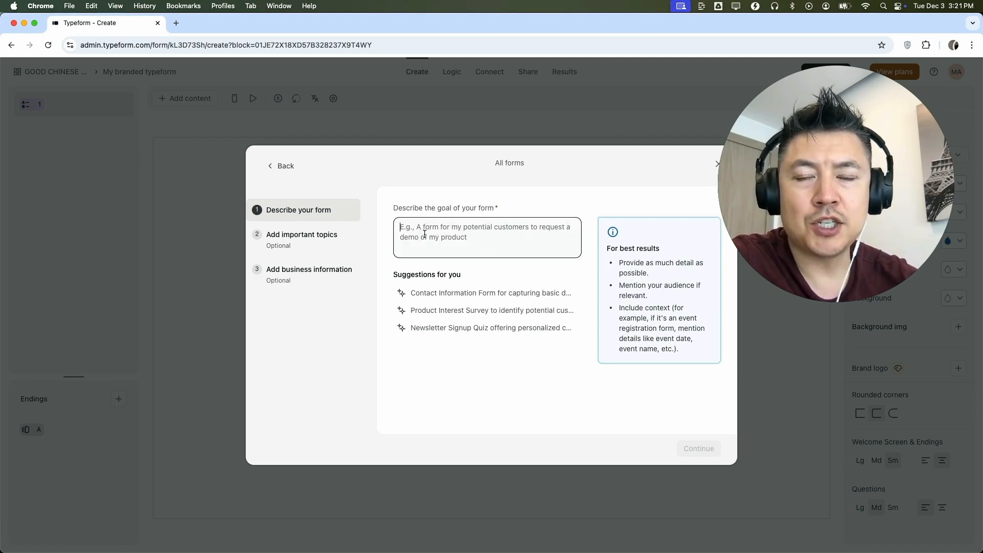
text(I am trying to poll my chinese restaurant customers. I would like for this poll to be a series of questions about their experience in our restaurant in regards to food and location. This should be multiple questions in a row.)
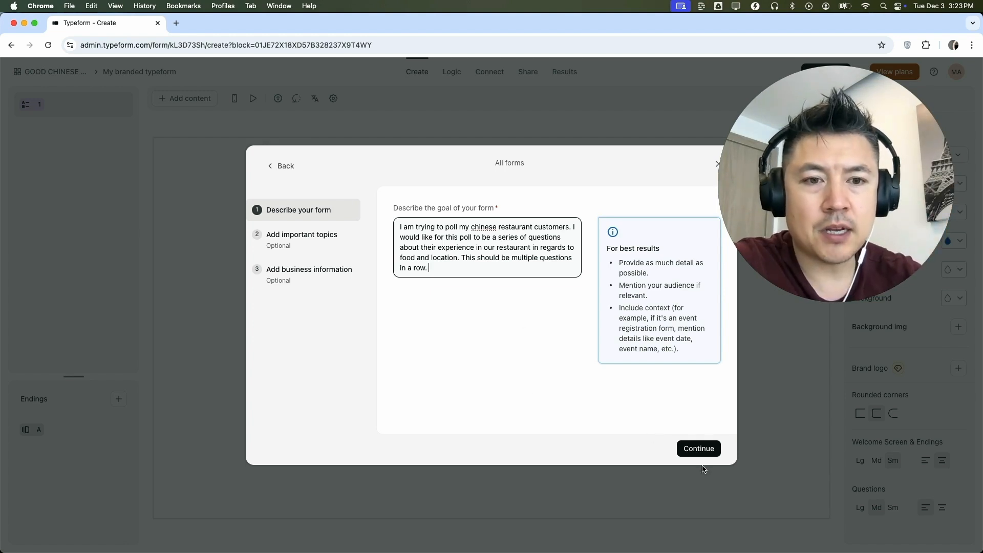
click(699, 449)
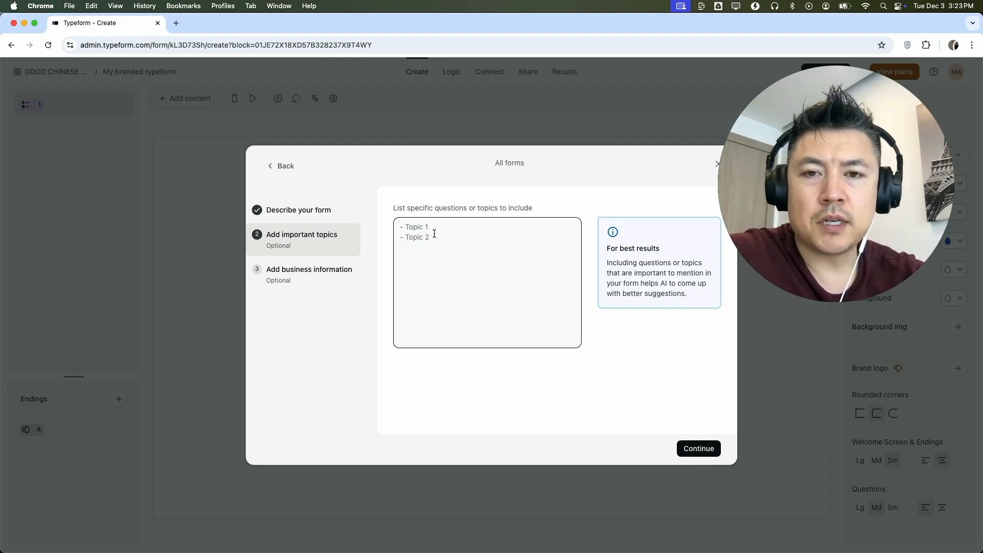
Step: Request questions about location, service and food, describe a small local Chinese restaurant catering offices and events up to 200 people, and generate the questions
text(please include questions about our location, service and food.)
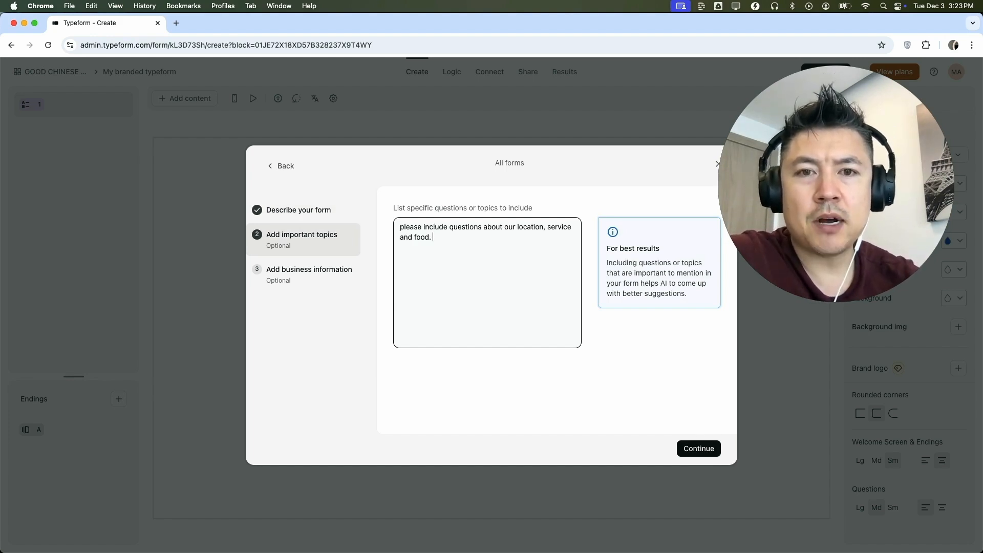
click(691, 444)
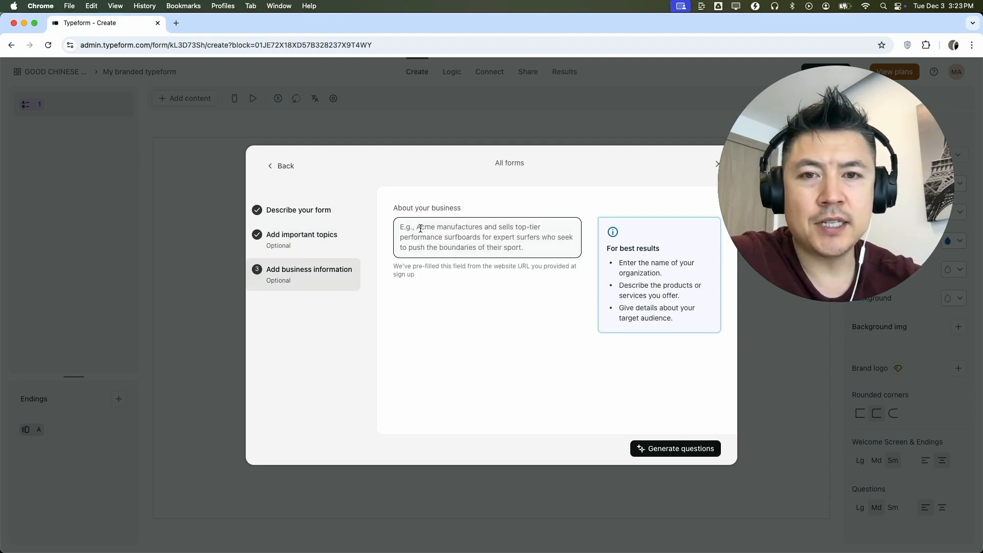
text(we are a small local chinese restaurant that caters to nearby offices, and events like birthdays and weddings. We usually cater up to 200 people.)
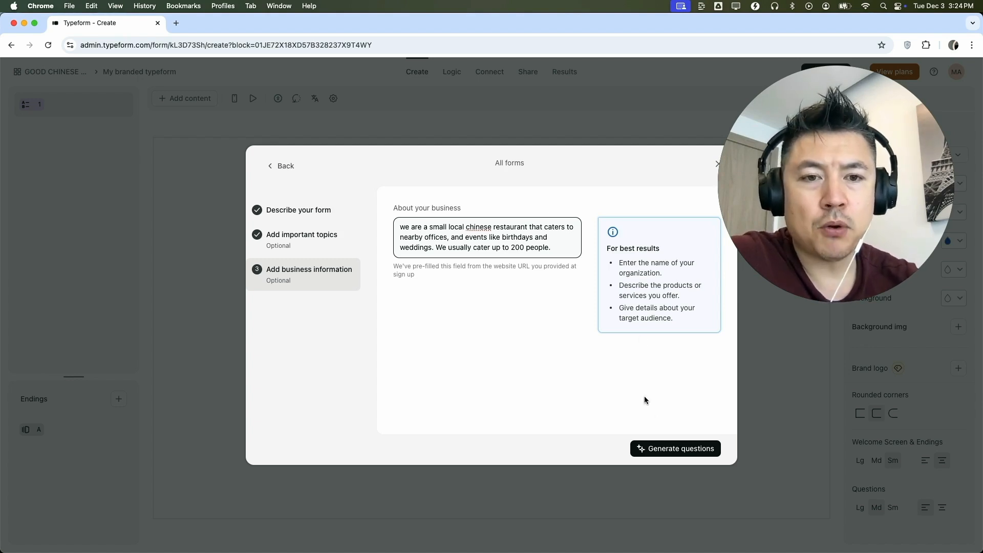
click(665, 448)
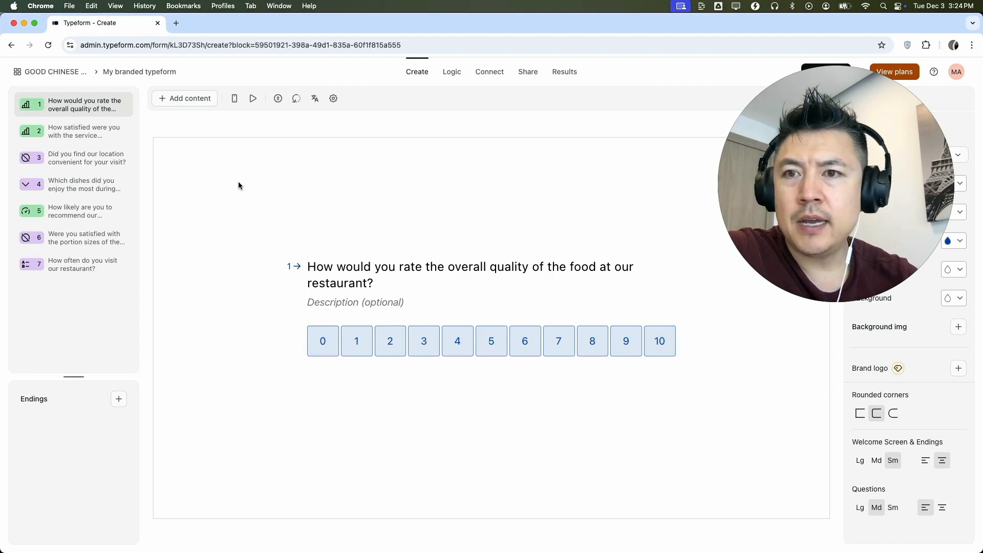
Step: Review the generated questions about service satisfaction and location convenience
click(91, 135)
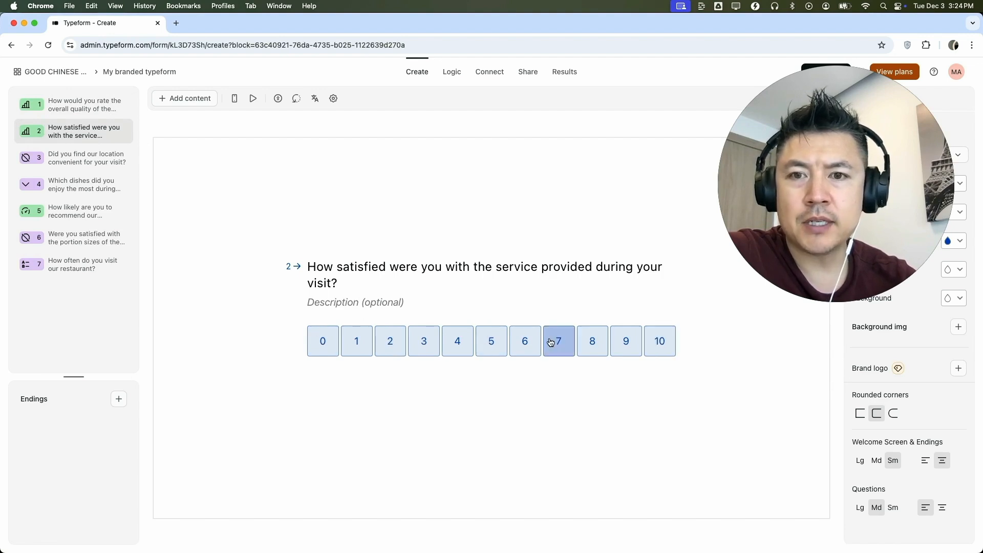
click(363, 298)
click(81, 165)
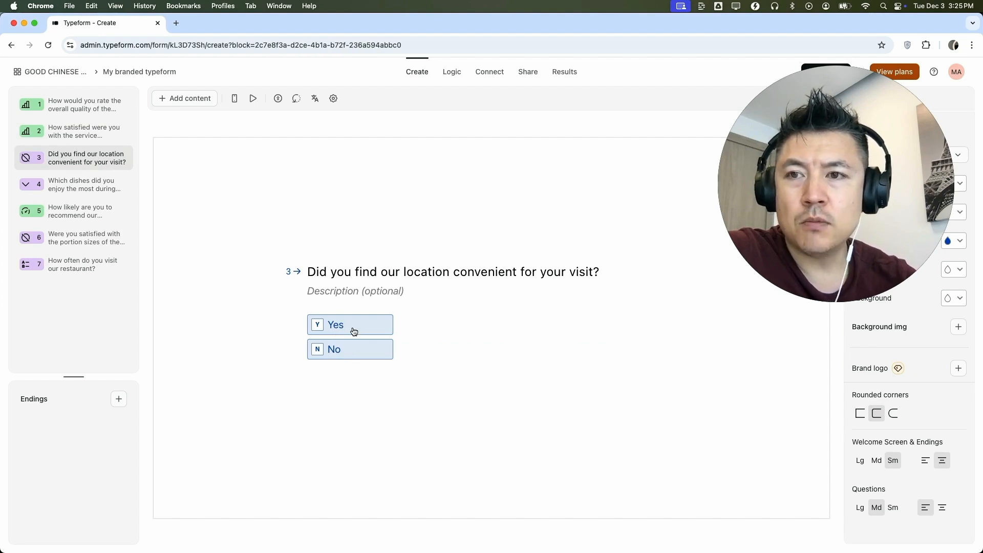
Step: Add Burrito and Tacos before Other in the choices of the question about the most enjoyed dishes, and save them
click(76, 187)
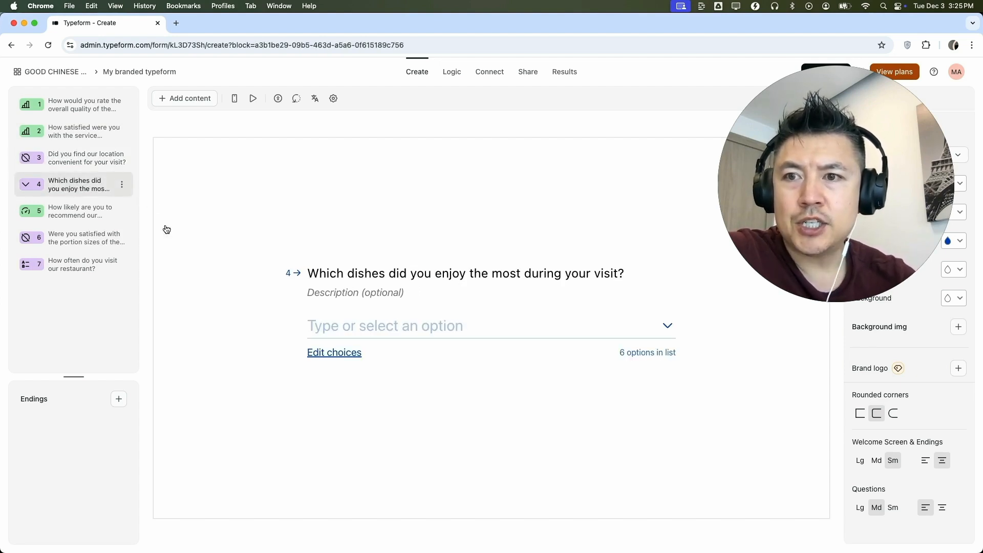
click(423, 326)
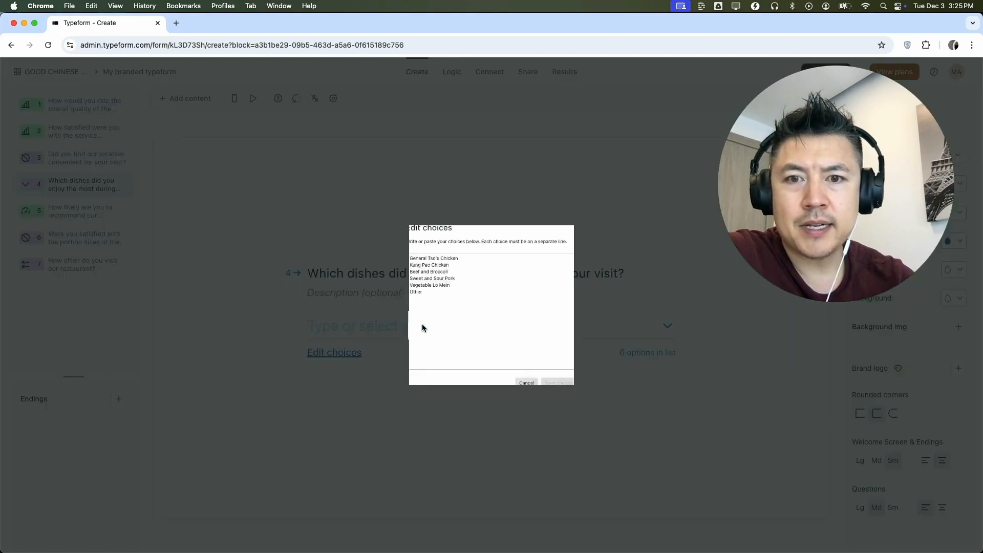
click(438, 275)
key(Return)
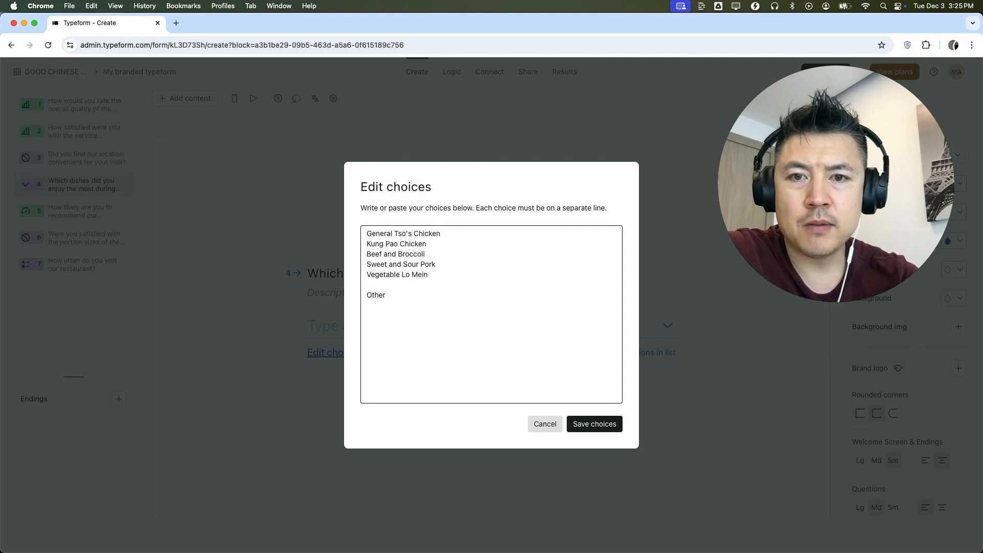
text(Burri)
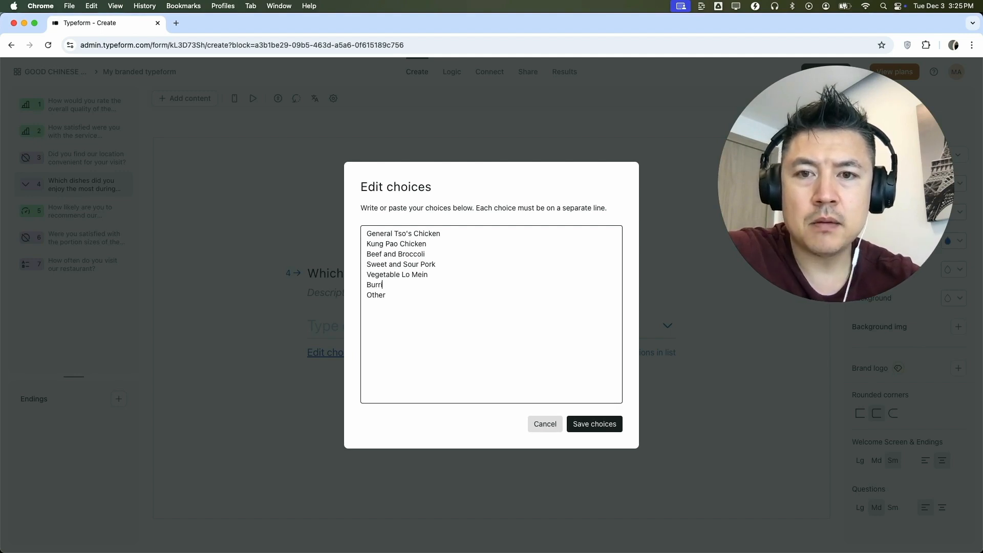
text(to)
key(Return)
text(Tacos)
click(593, 424)
Step: Review the generated questions about recommending the restaurant, portion sizes and visit frequency
click(75, 216)
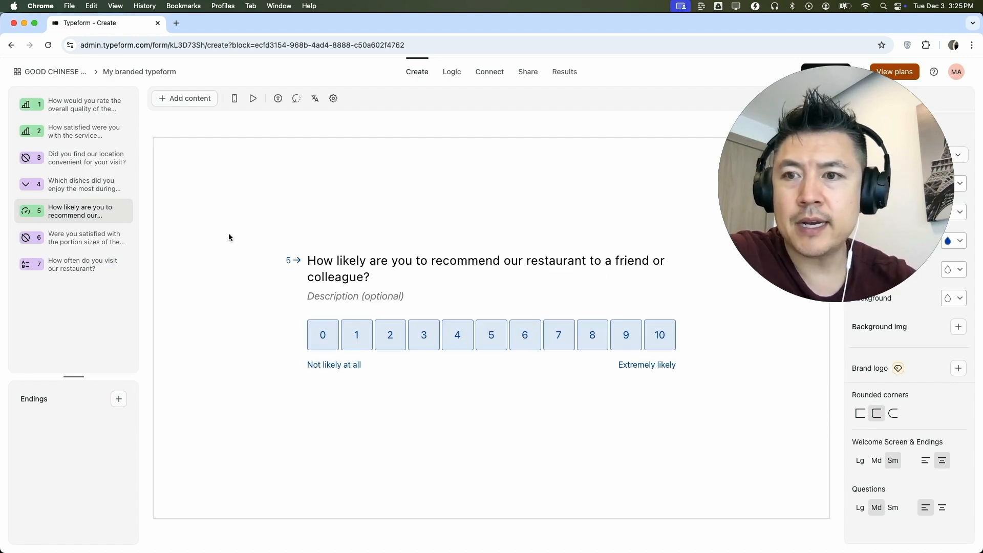
click(94, 235)
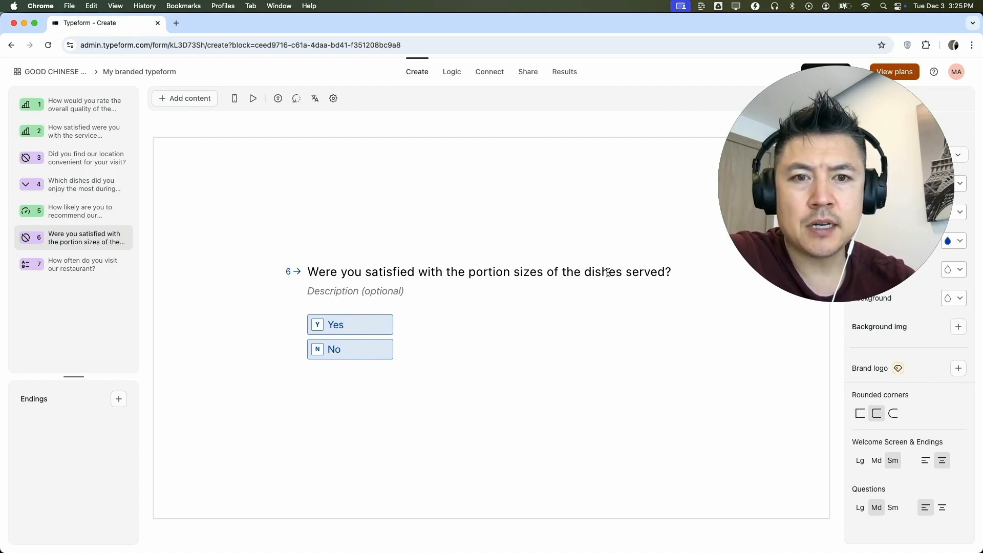
click(79, 266)
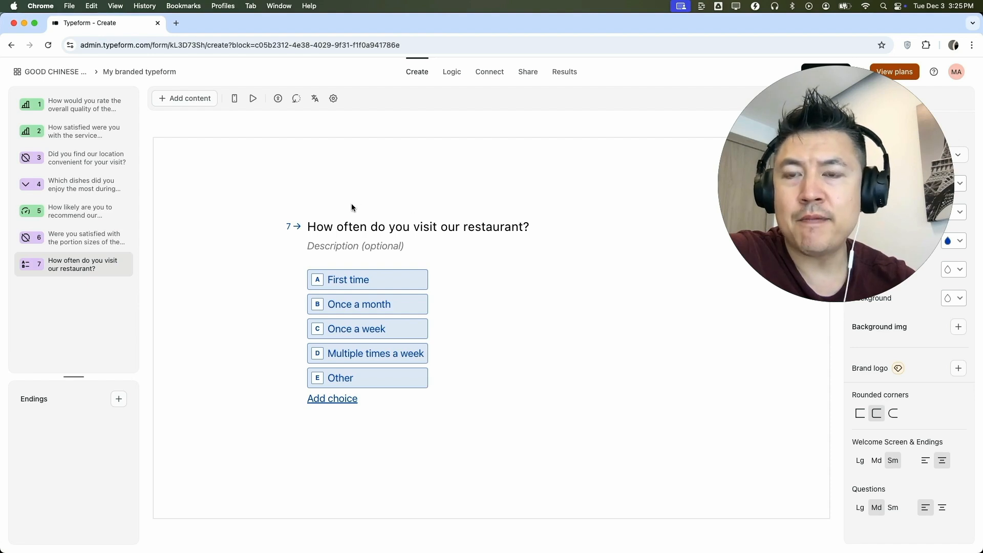
Step: Add an Email question reading "give me your darn email" and move it to the first position in the form
click(197, 100)
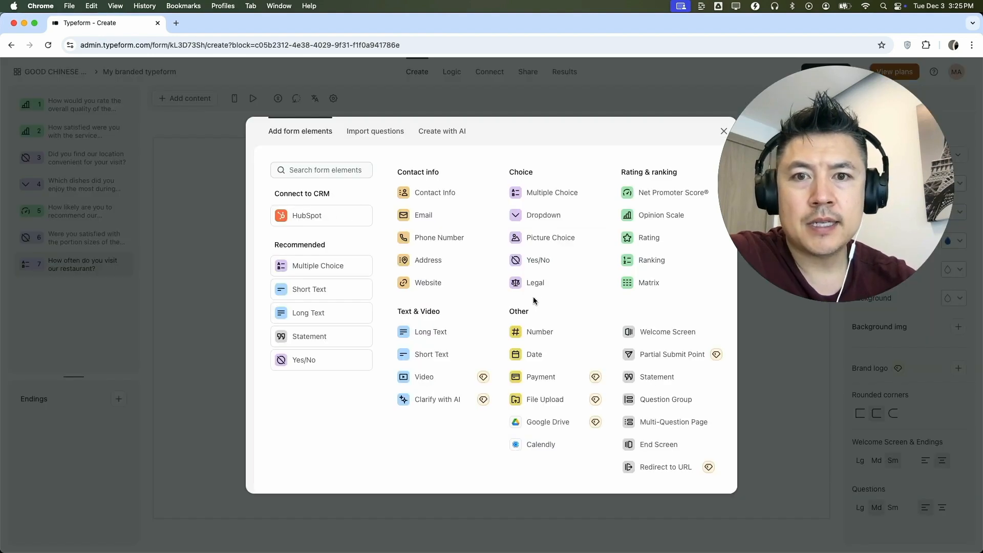
click(447, 217)
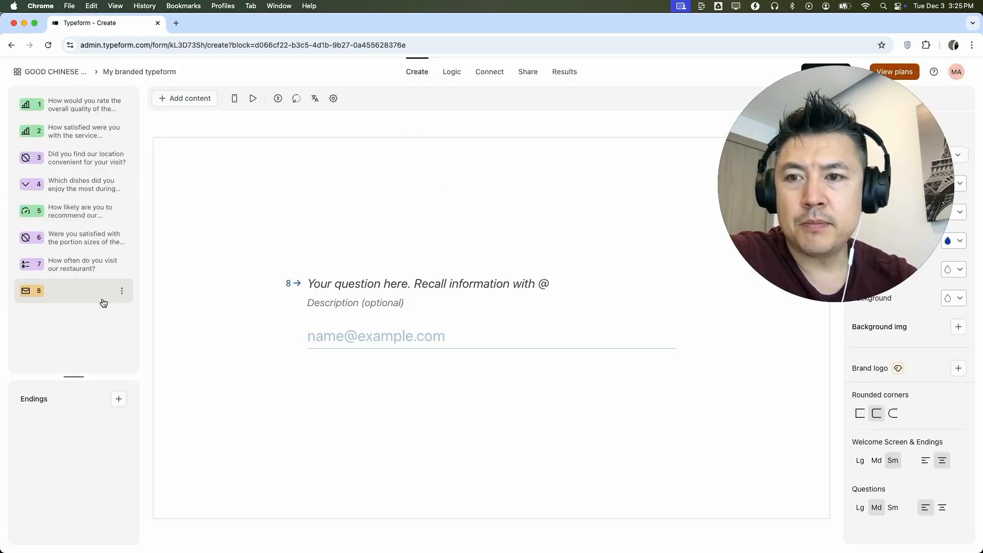
click(327, 281)
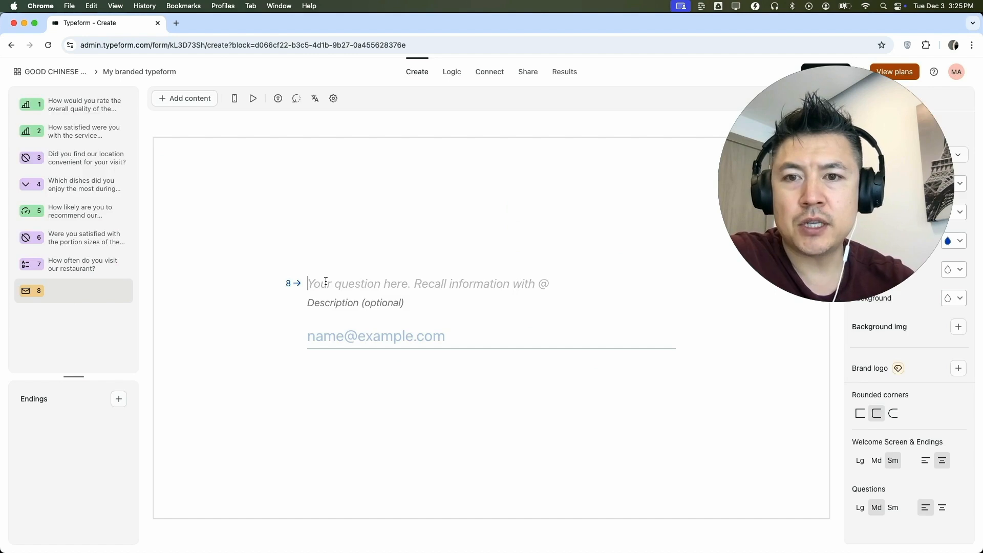
text(give me your darn email)
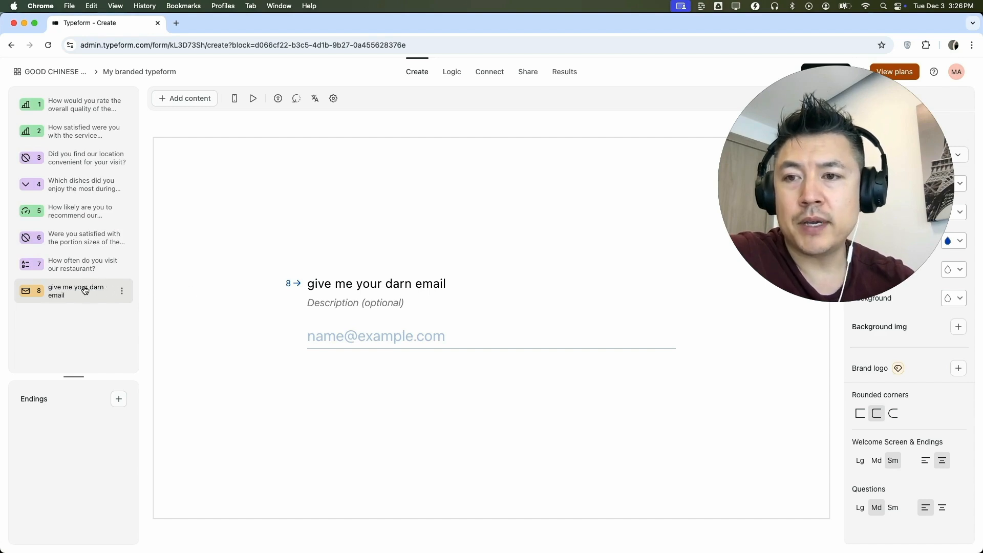
drag(71, 294, 73, 112)
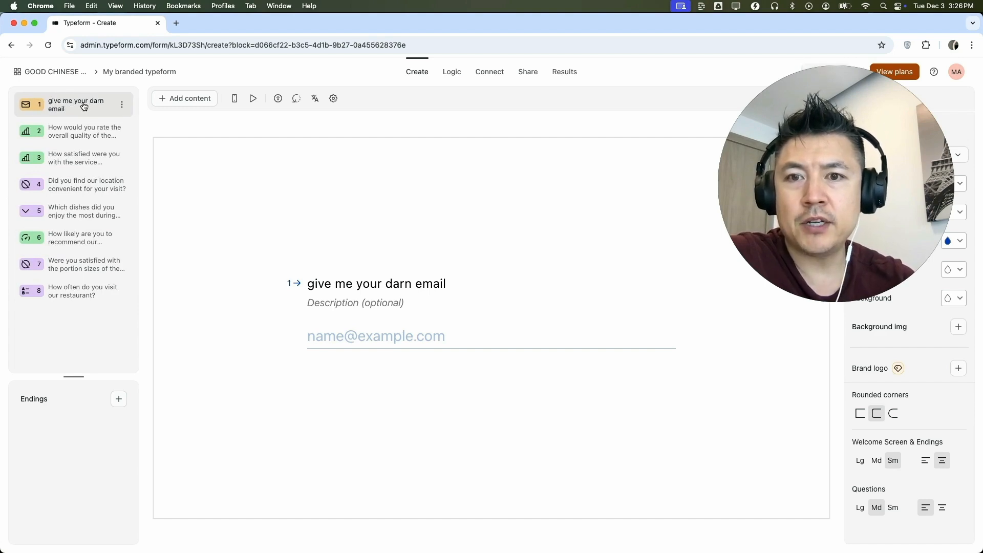
click(188, 100)
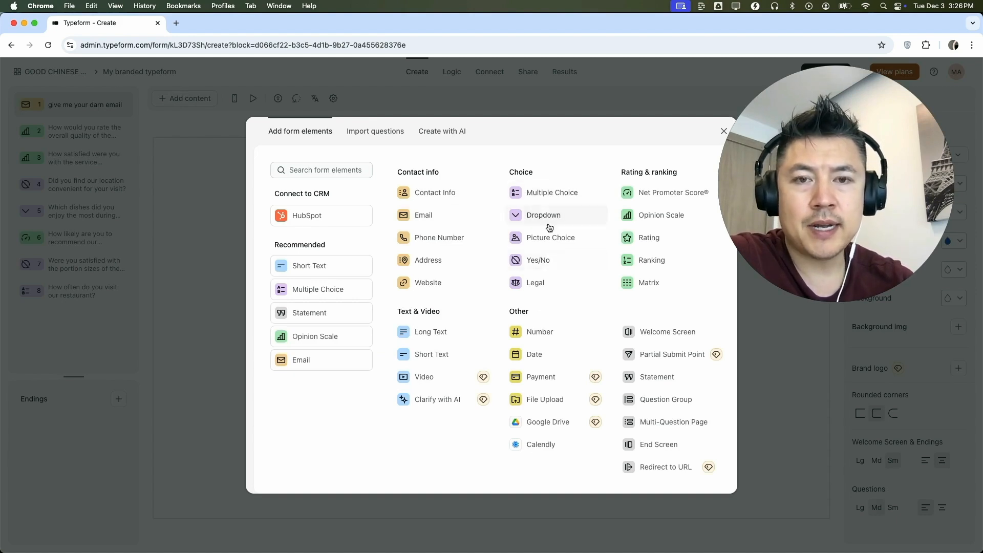
key(Escape)
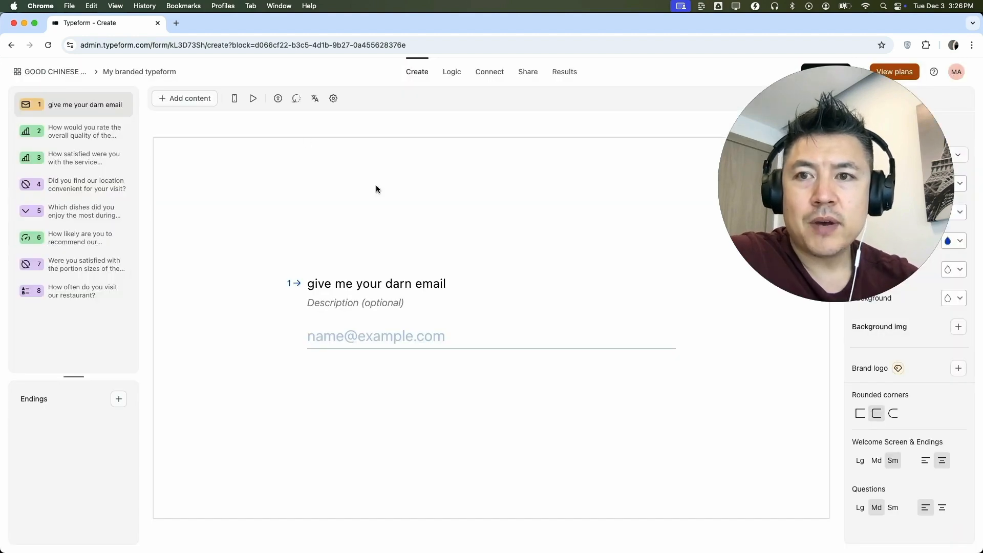
Step: Rename the typeform as "Chinese Food Poll"
click(173, 72)
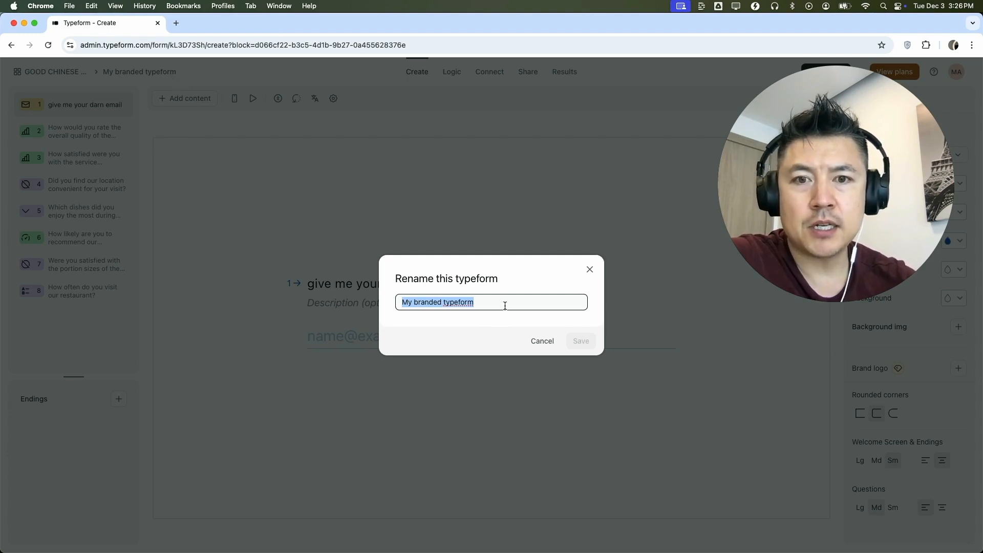
text(Chinese F)
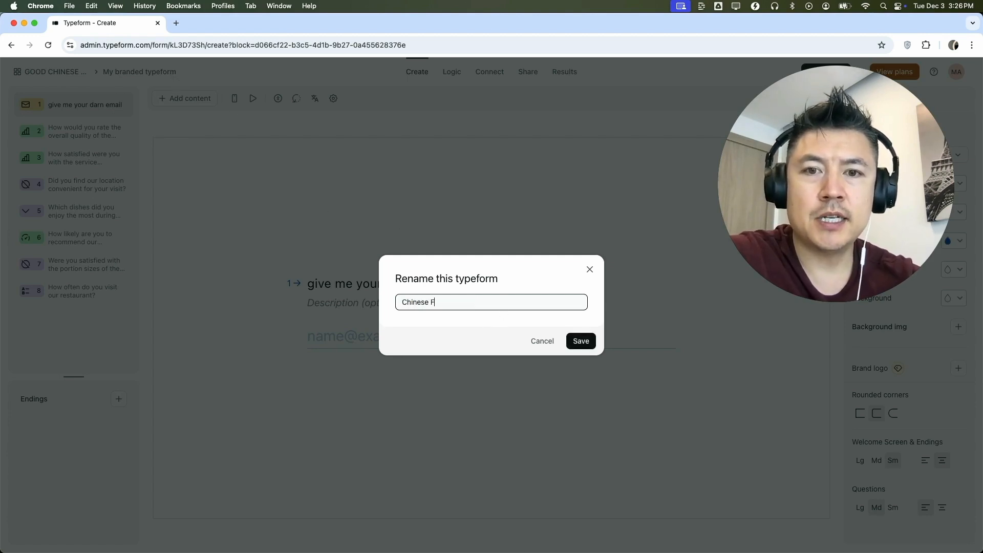
text(ood Poll)
click(594, 342)
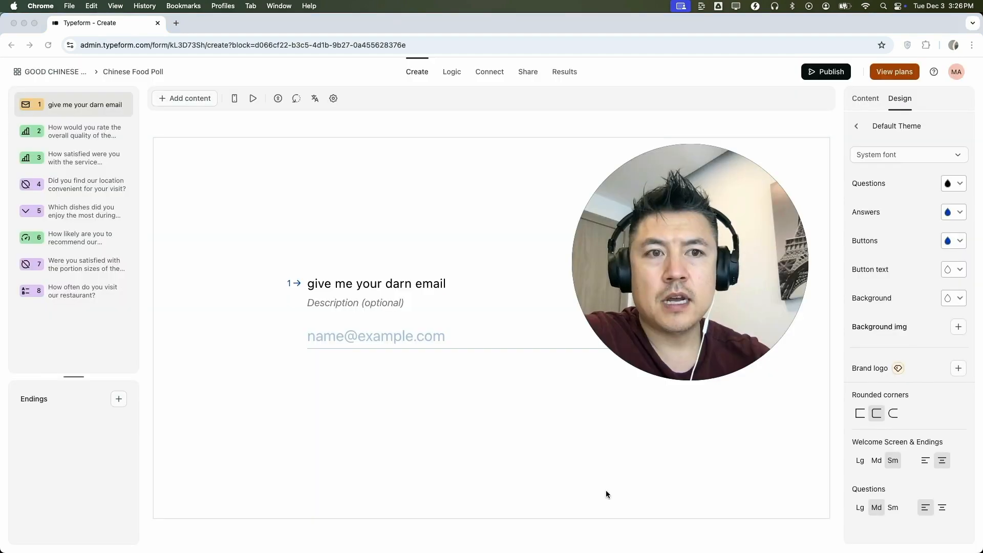
Step: Set the theme's question text colour to the yellow swatch #FBCE37
double_click(331, 284)
triple_click(330, 285)
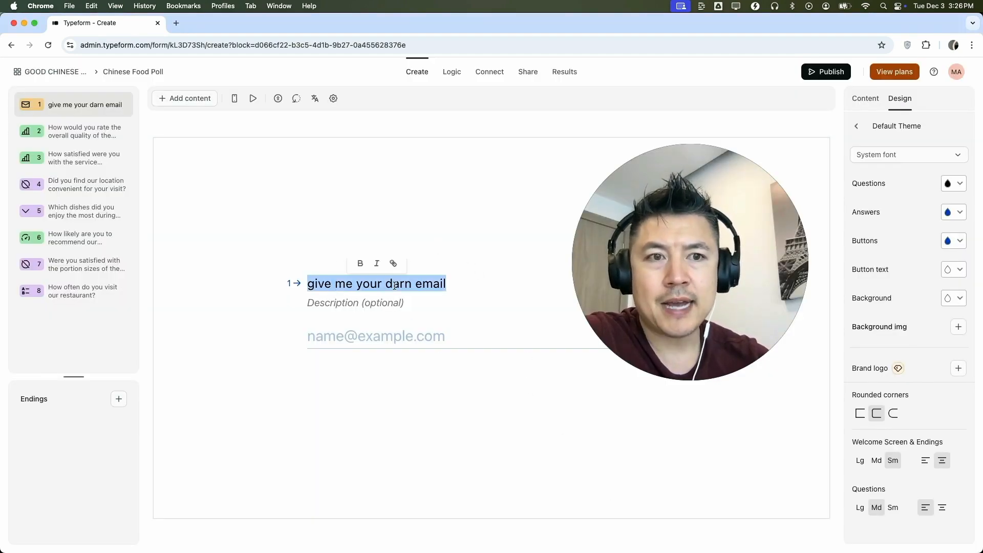
click(954, 184)
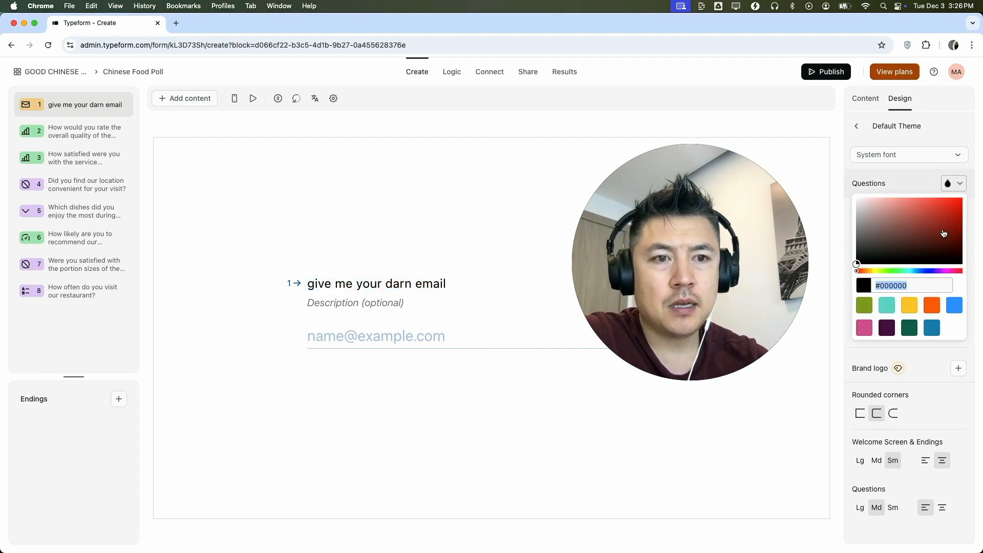
click(909, 306)
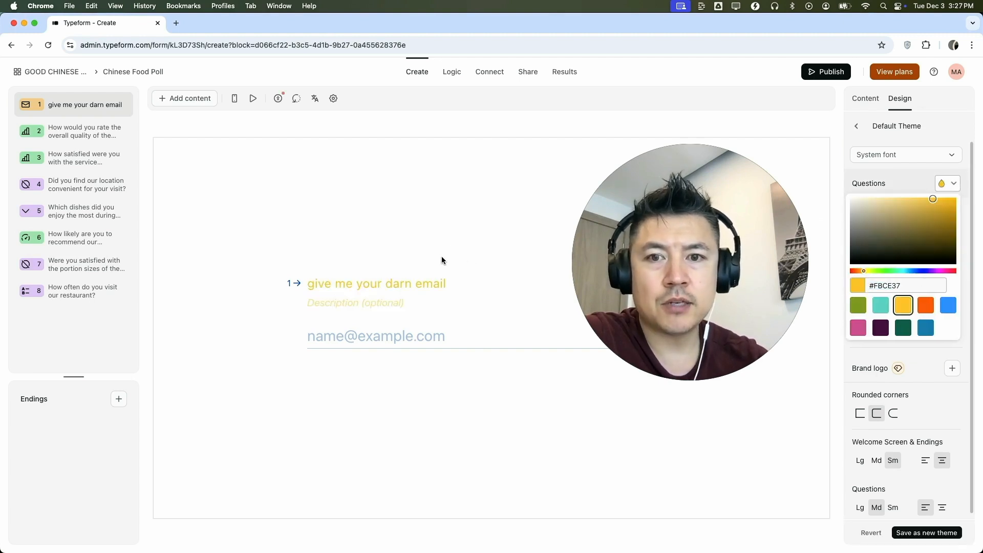
click(319, 244)
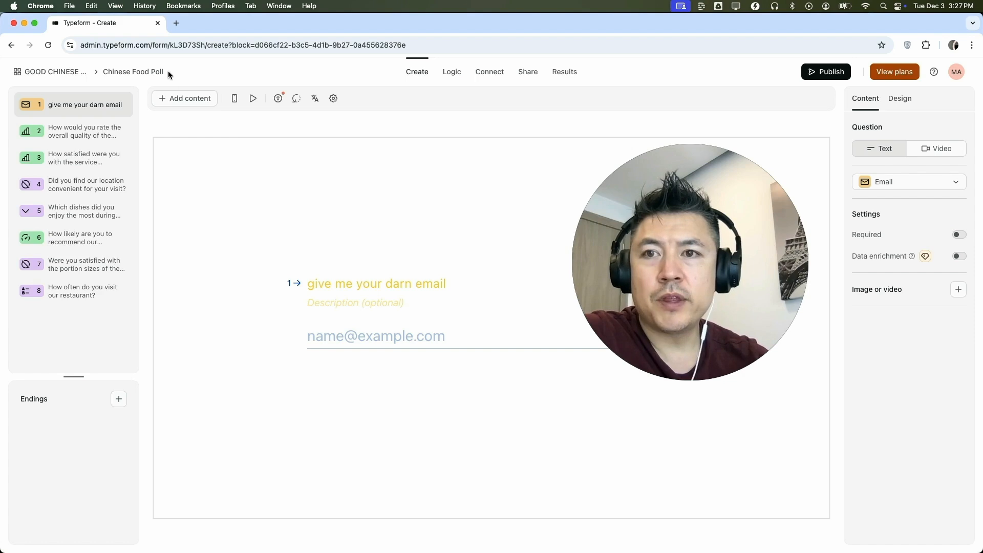
Step: Add an End Screen ending with the message "thanks for your data!"
click(118, 399)
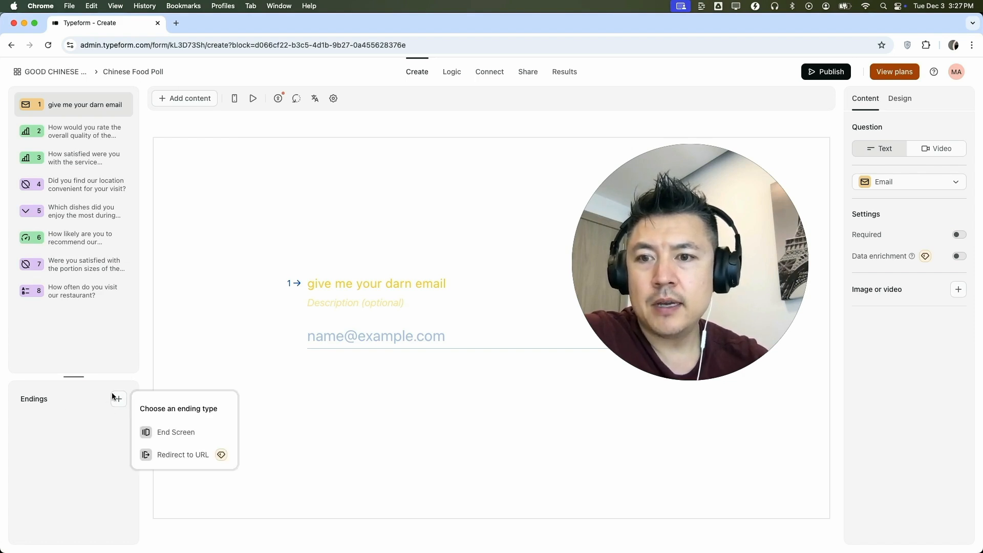
click(185, 434)
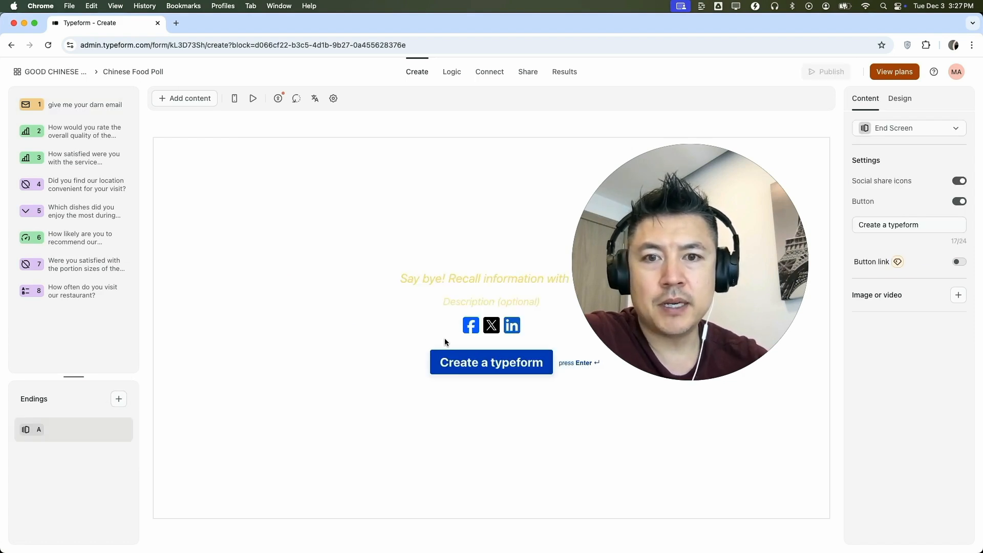
click(480, 276)
text(thanks f)
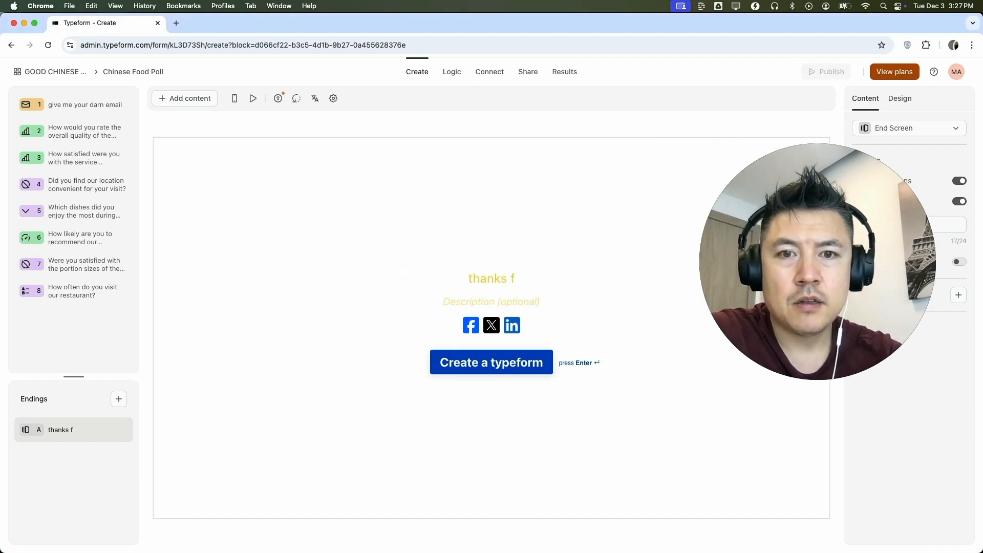
text(or your data!)
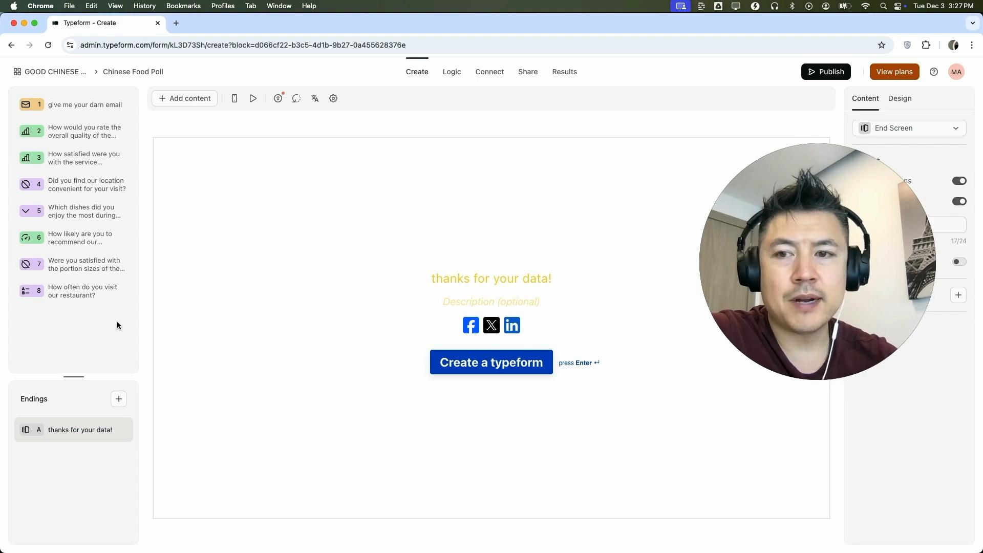
Step: Add a second ending of type Redirect to URL and publish the typeform
click(123, 404)
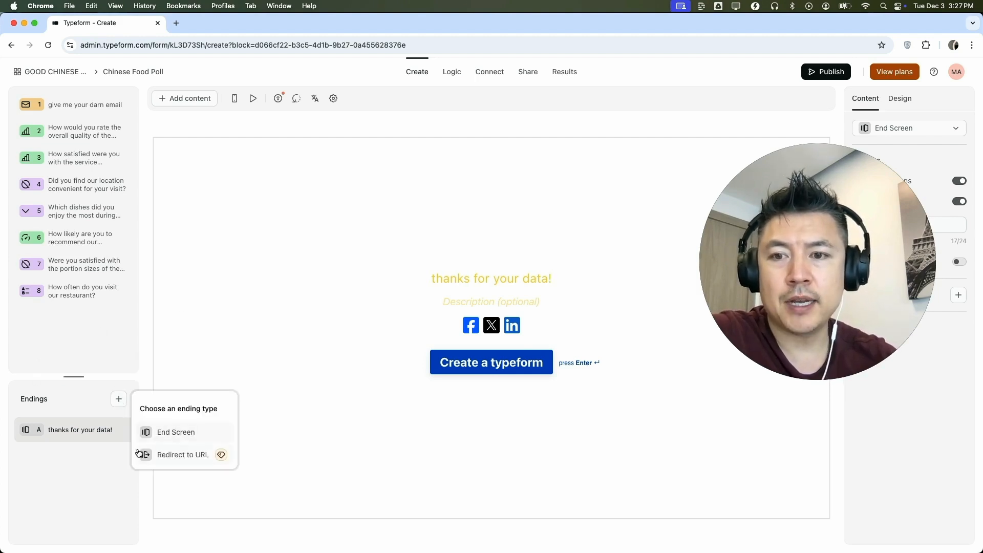
click(183, 455)
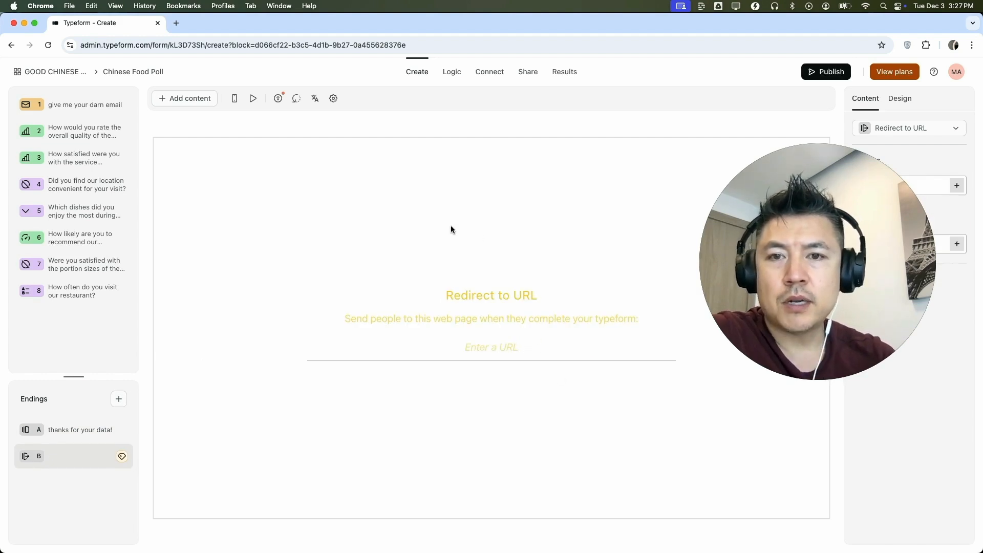
click(826, 72)
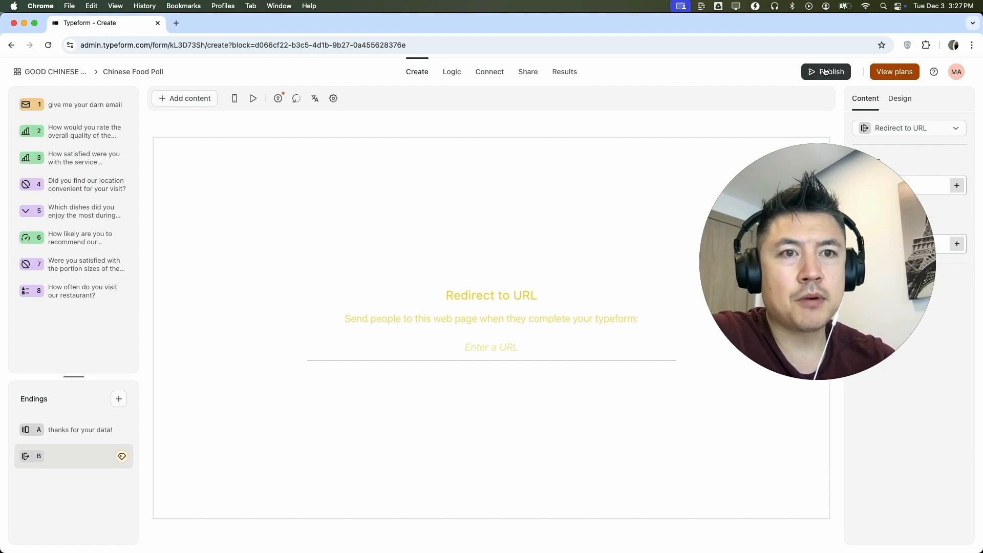
Step: Return to the GOOD CHINESE RESTAURANT workspace and copy the link of the Chinese Food Poll form
click(62, 77)
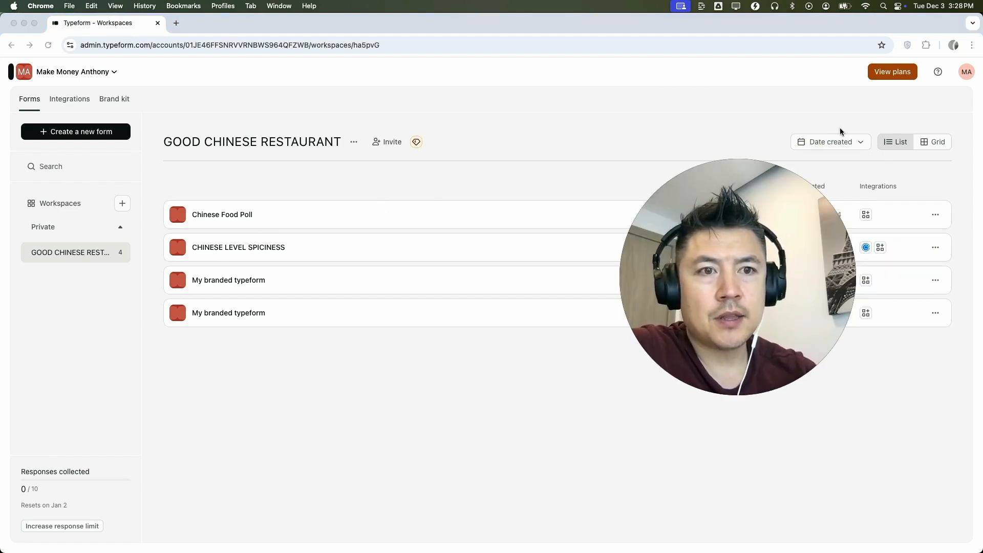
click(935, 215)
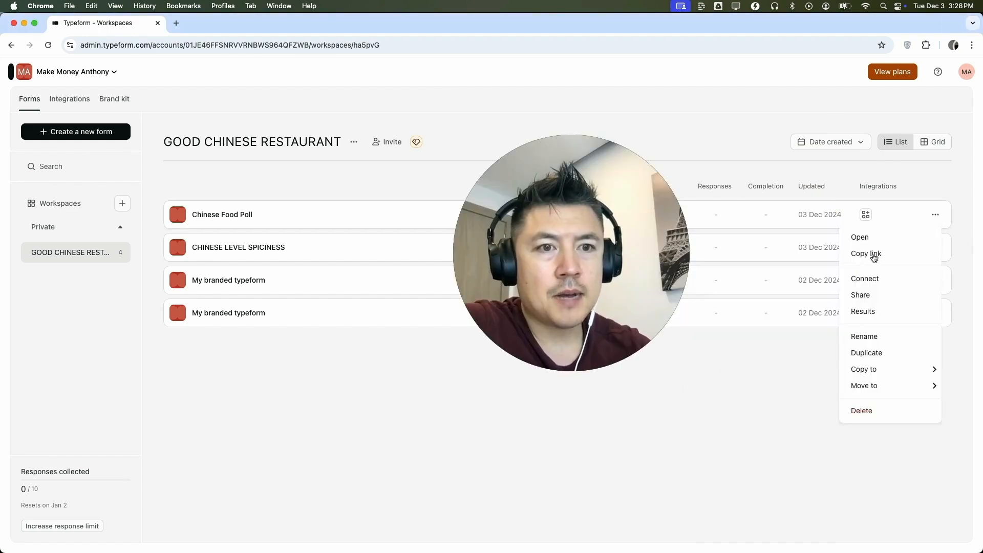
click(874, 253)
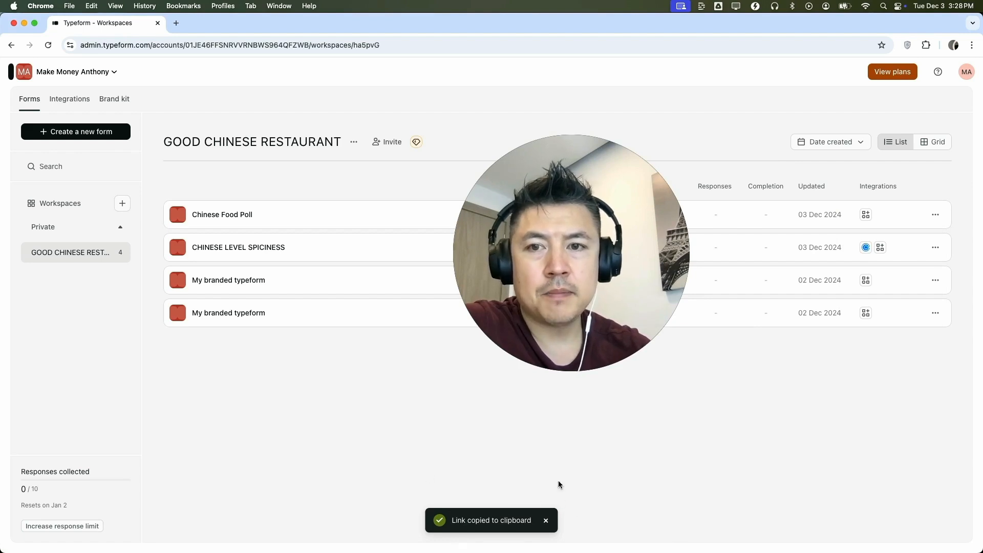